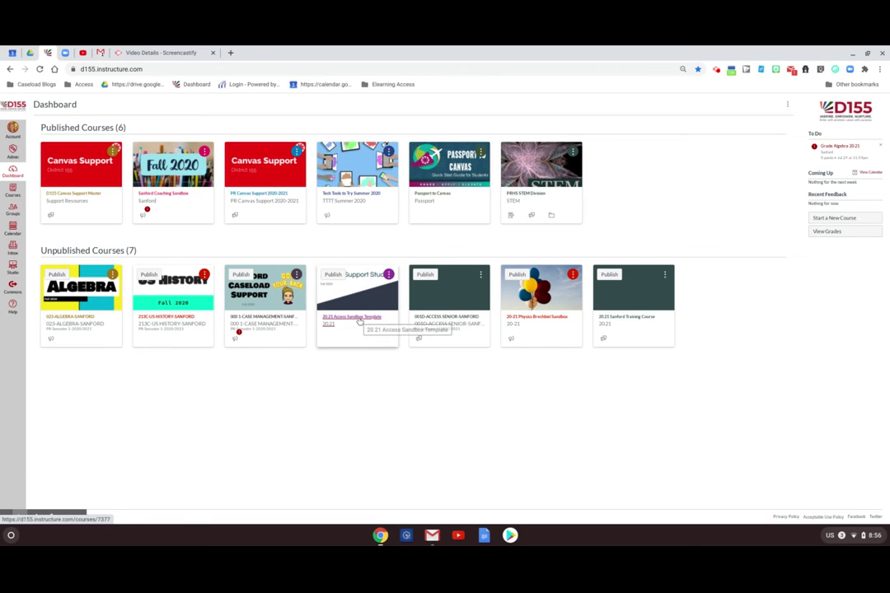
Open the 20.21 Access Sandbox Template course and look through its weekly modules
left_click(359, 320)
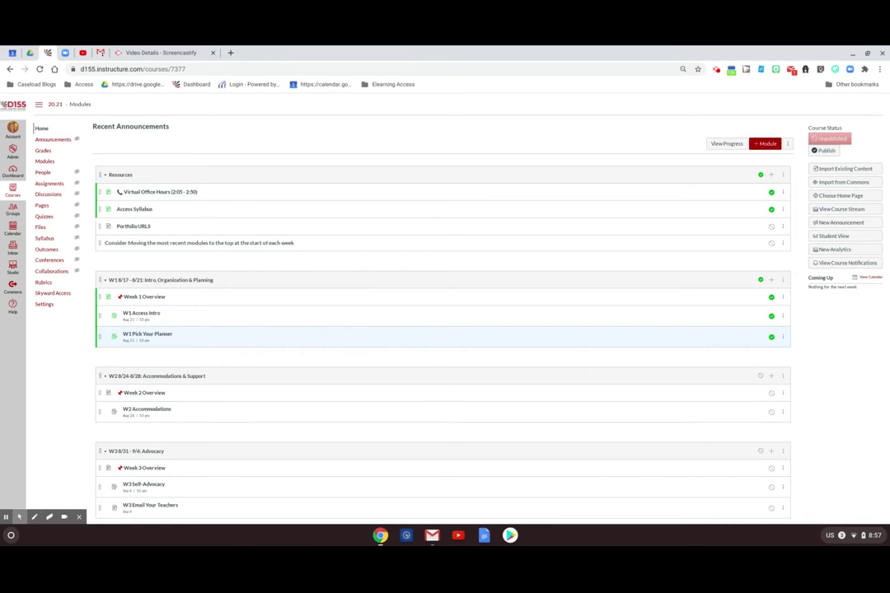
scroll(363, 332, "down", 4)
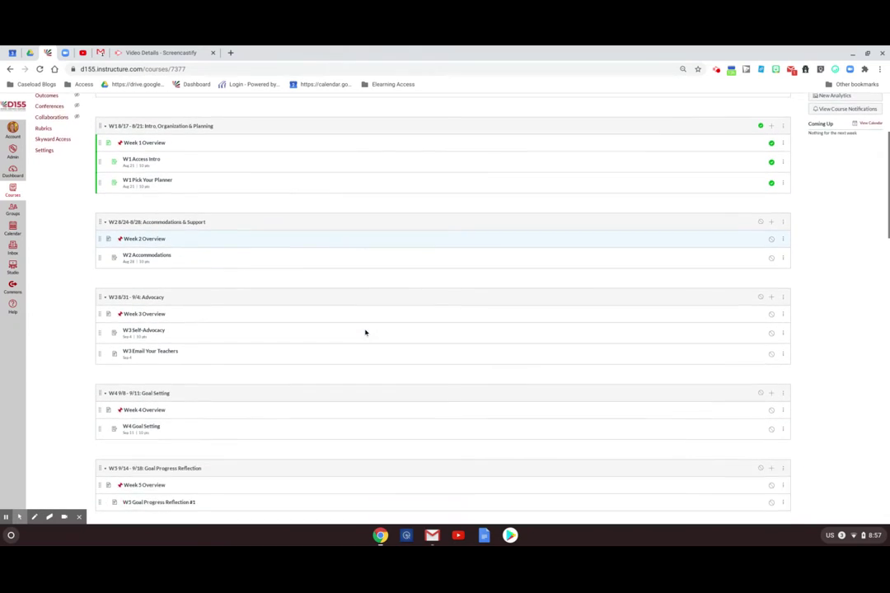
scroll(365, 332, "down", 5)
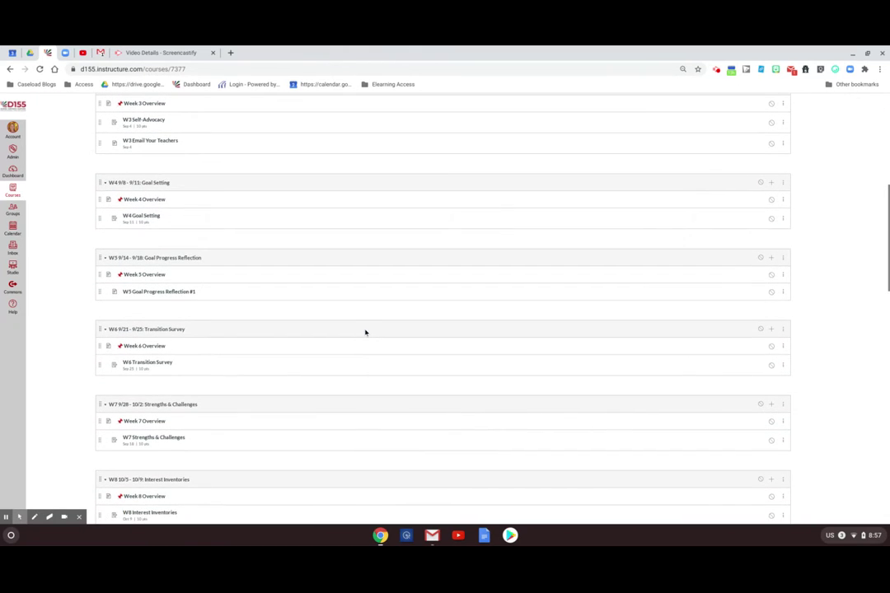
scroll(365, 333, "down", 2)
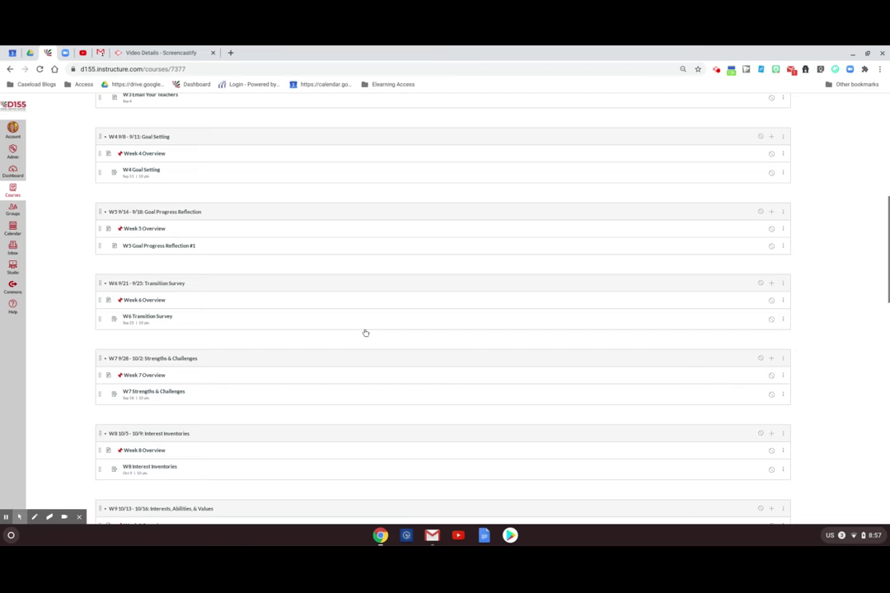
scroll(365, 332, "down", 1)
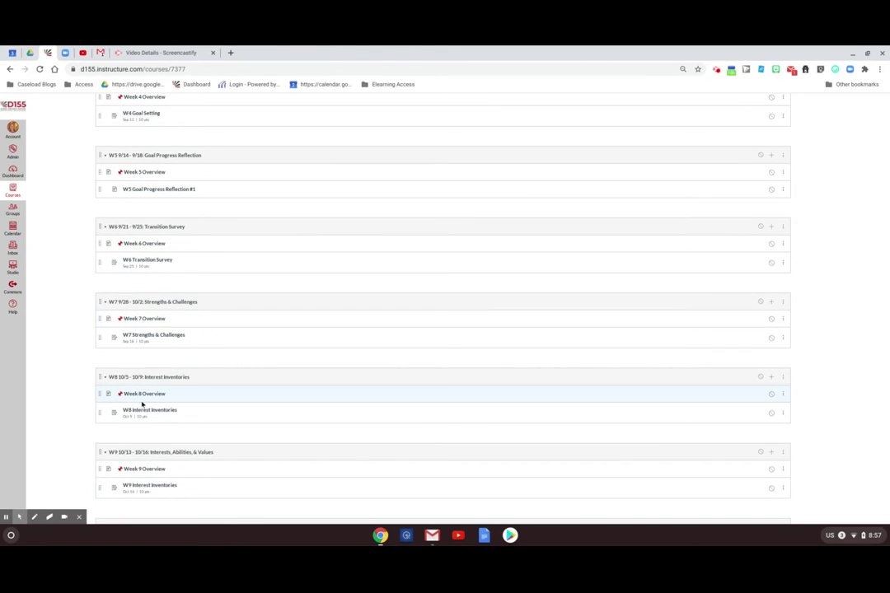
scroll(145, 484, "down", 1)
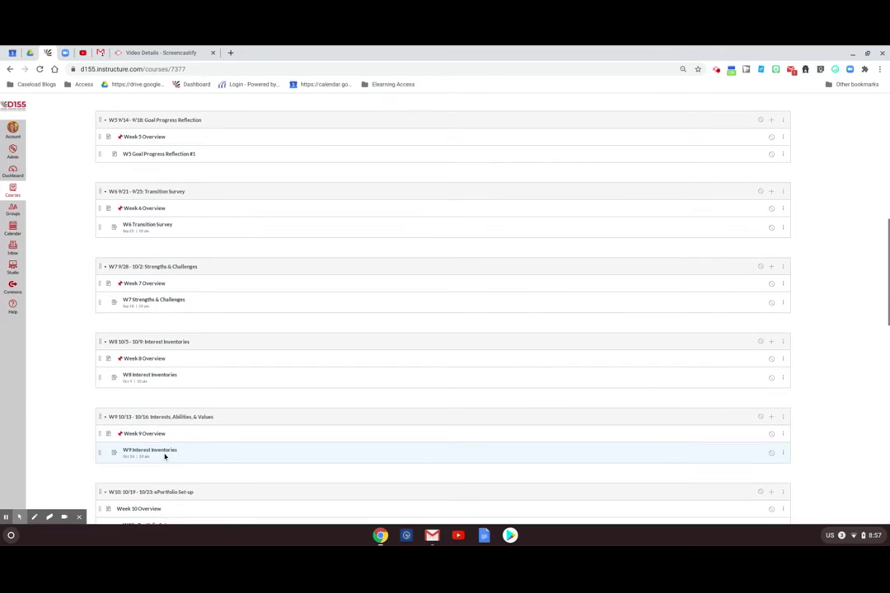
scroll(165, 456, "up", 12)
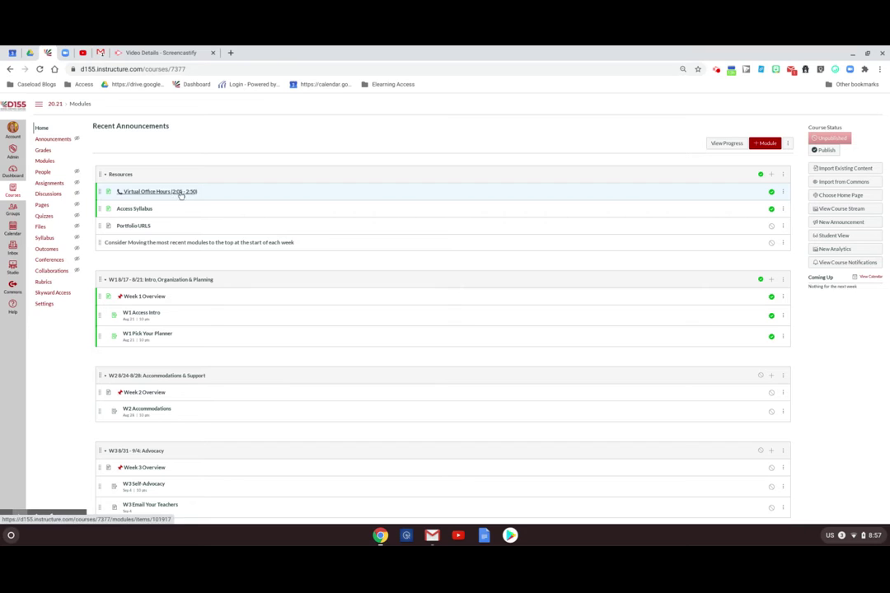
Check the editable item details of the Virtual Office Hours (2:05 - 2:50) resource, view its page and return to the course home
left_click(783, 193)
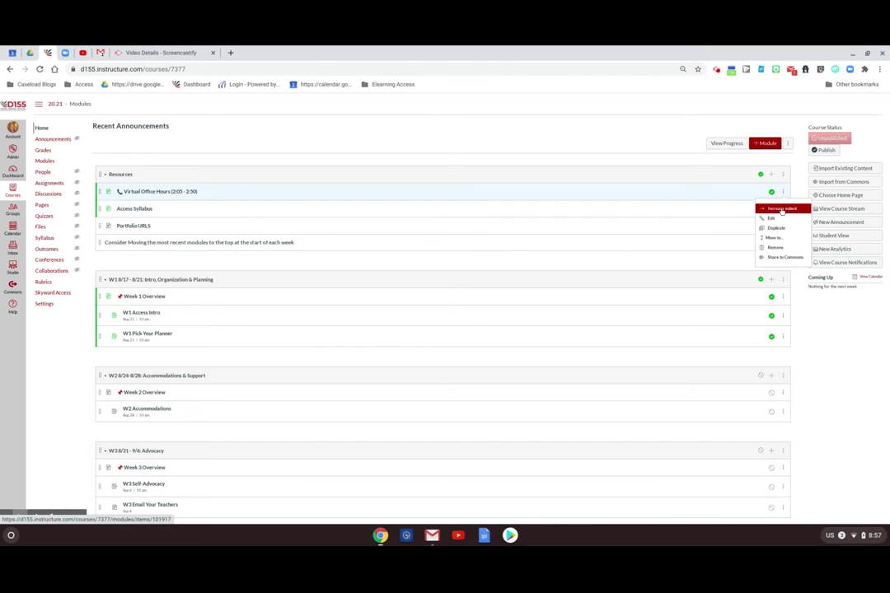
left_click(775, 218)
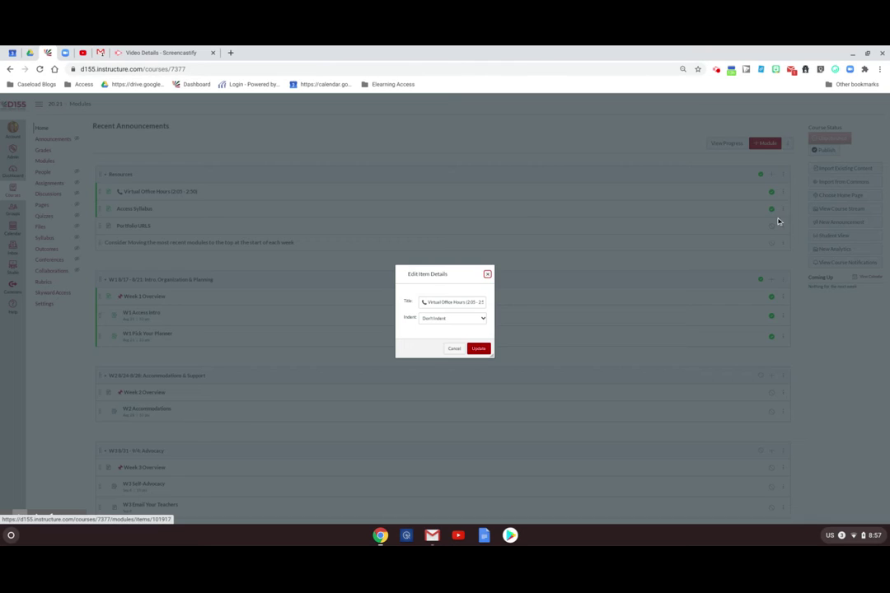
left_click(488, 275)
left_click(168, 192)
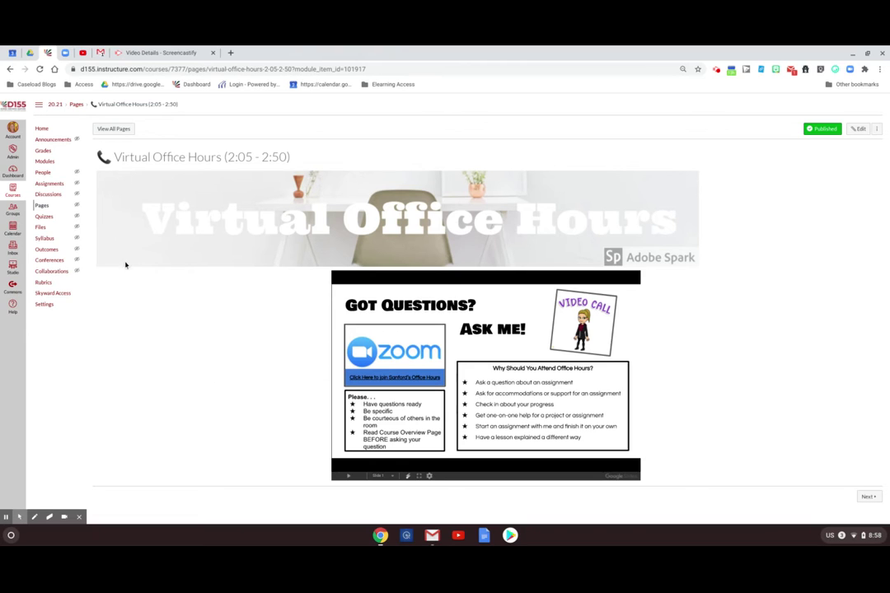
left_click(45, 129)
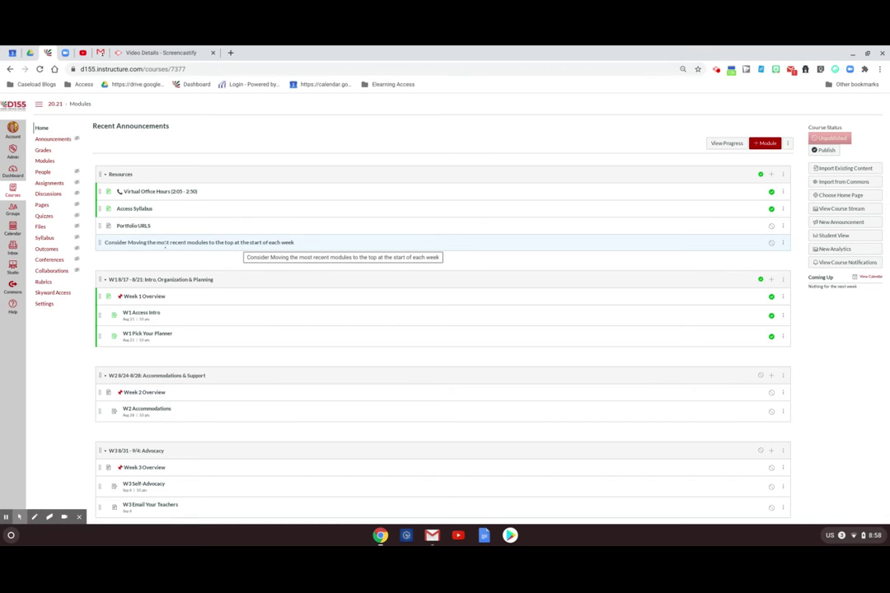
scroll(165, 244, "down", 3)
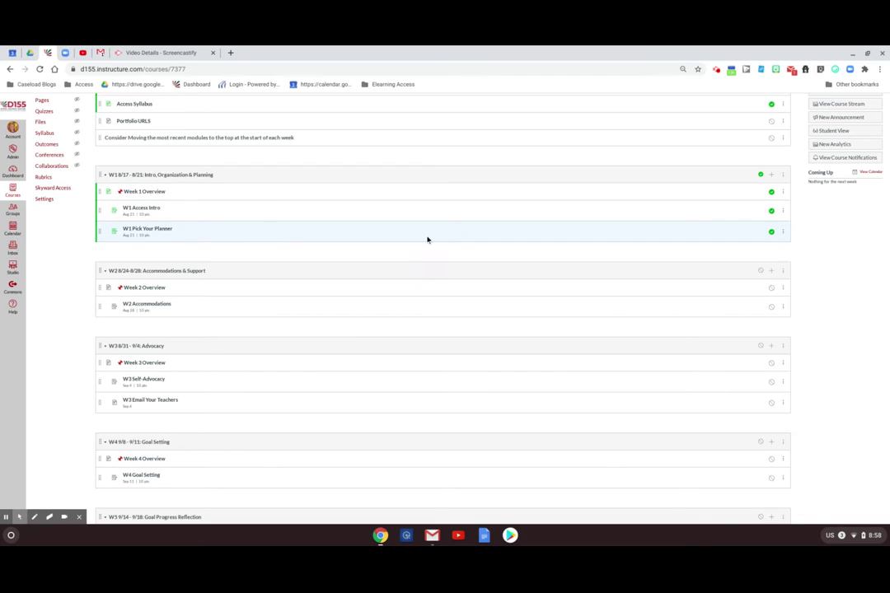
left_click(771, 232)
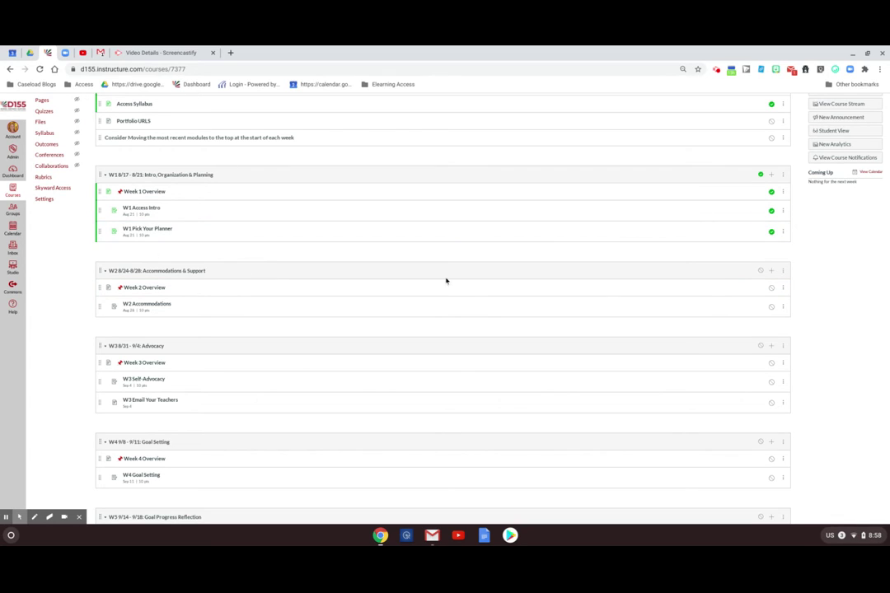
left_click(761, 271)
left_click(773, 307)
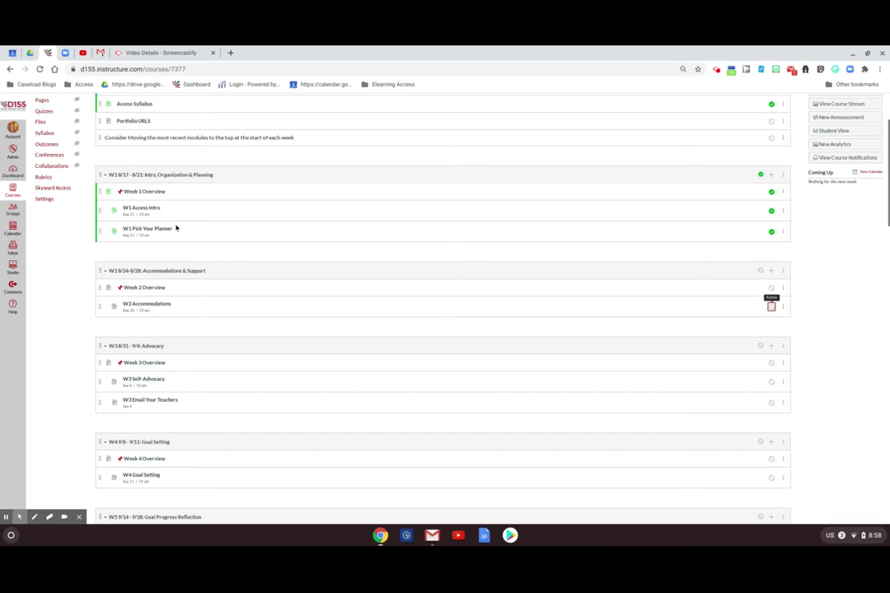
Move the W2 Accommodations & Support module above the W1 module, and restore the original module order
left_click_drag(100, 270, 125, 167)
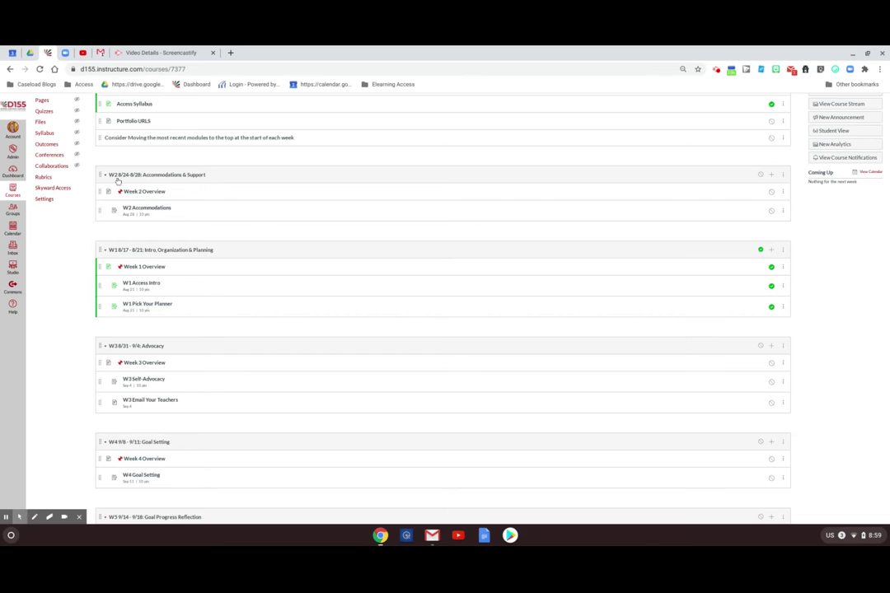
left_click(98, 175)
mouse_move(103, 253)
left_mouse_down()
mouse_move(92, 296)
mouse_move(97, 267)
left_mouse_up()
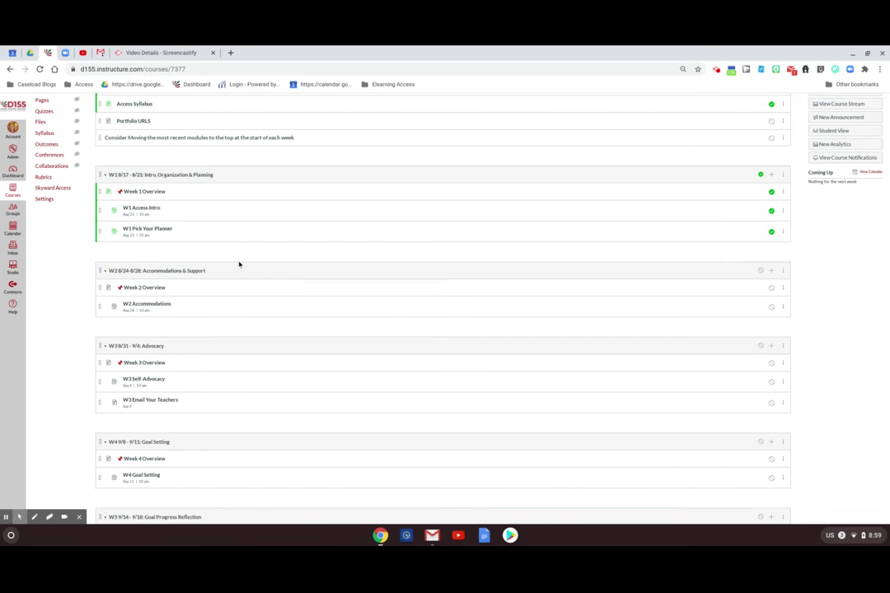
Open the Week 1 Overview page and examine its welcome video and daily work schedule
scroll(239, 263, "up", 1)
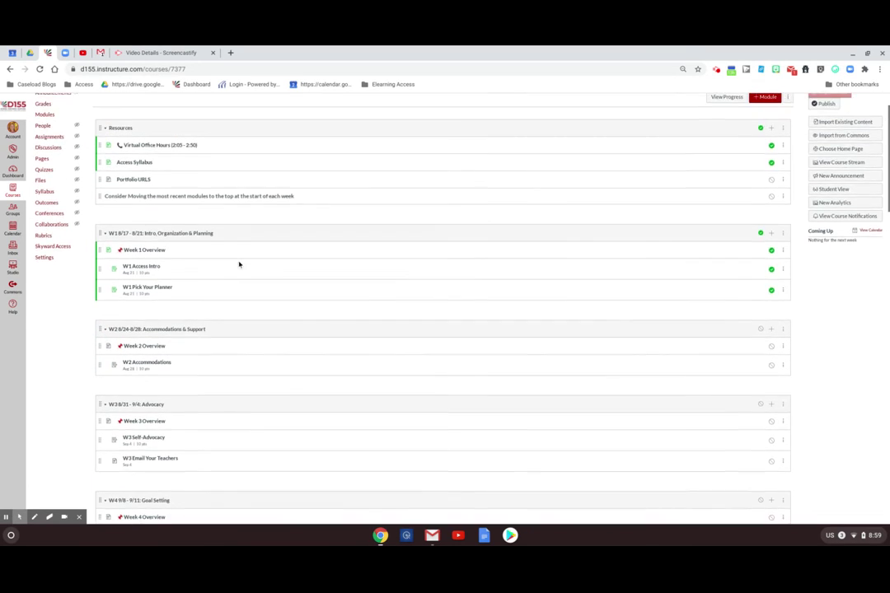
left_click(151, 252)
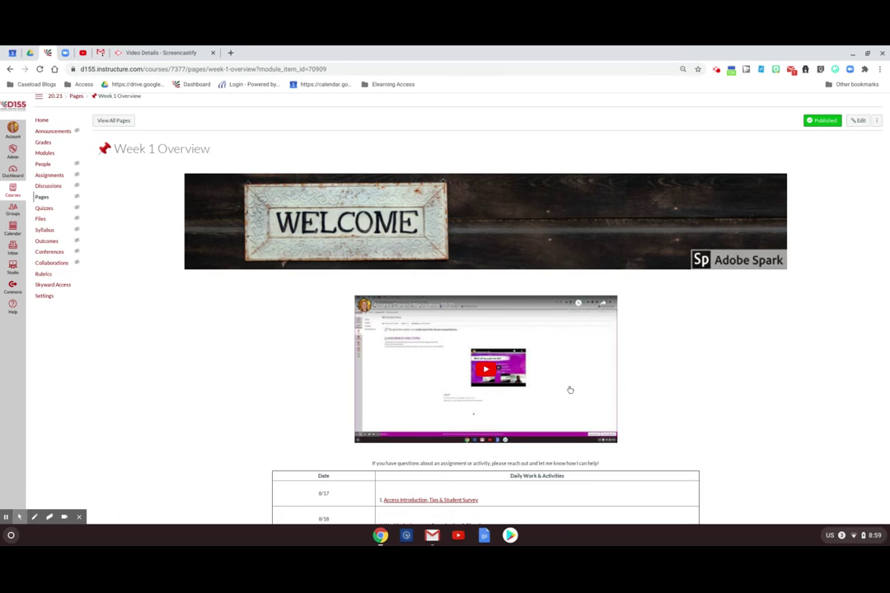
scroll(570, 389, "down", 1)
scroll(569, 388, "down", 3)
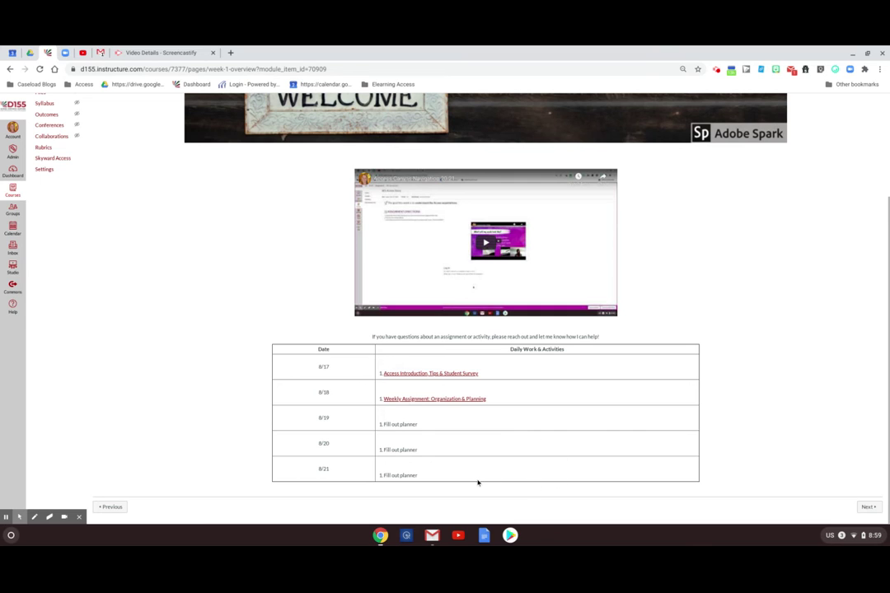
Review the Organization & Planning weekly assignment linked under 8/18, and return to the course home
left_click(429, 402)
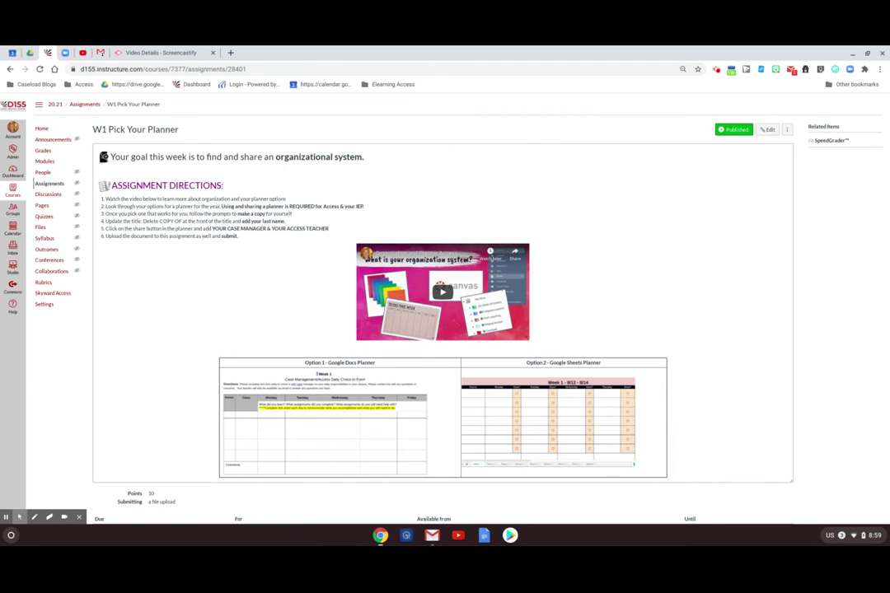
scroll(445, 407, "down", 1)
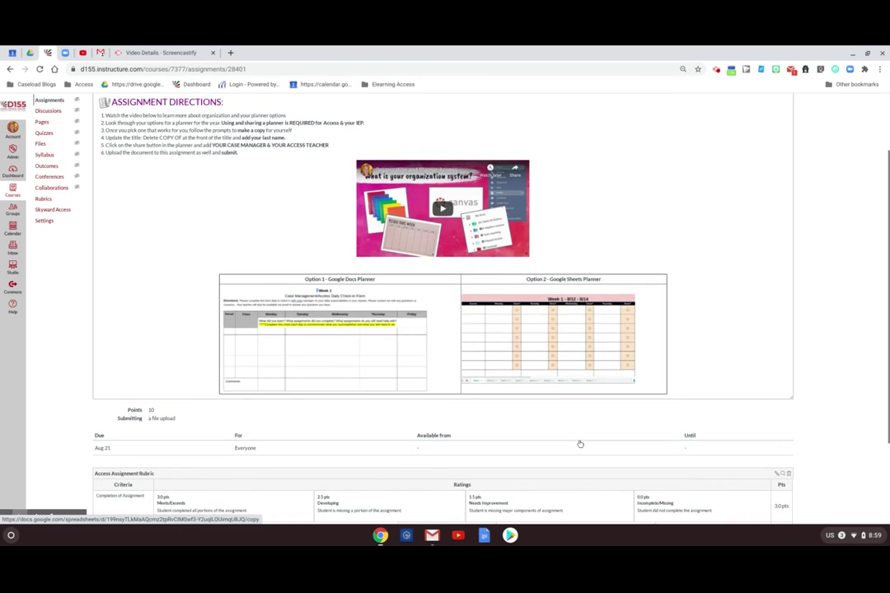
scroll(580, 444, "up", 1)
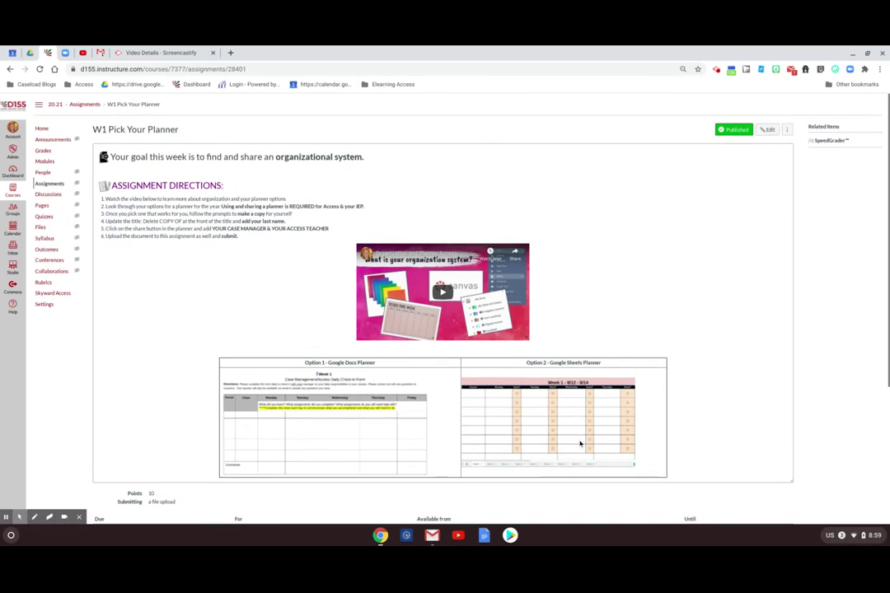
left_click(41, 129)
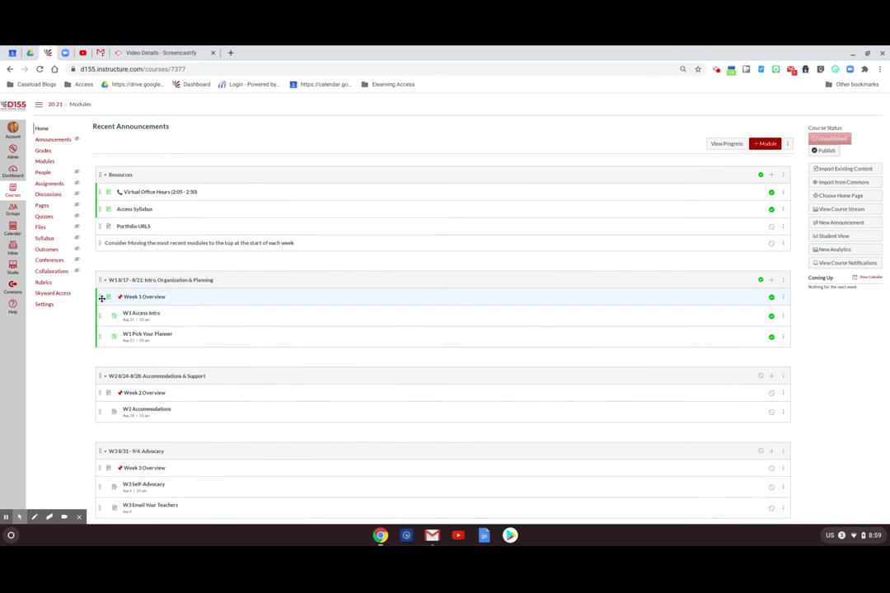
left_click_drag(136, 335, 150, 319)
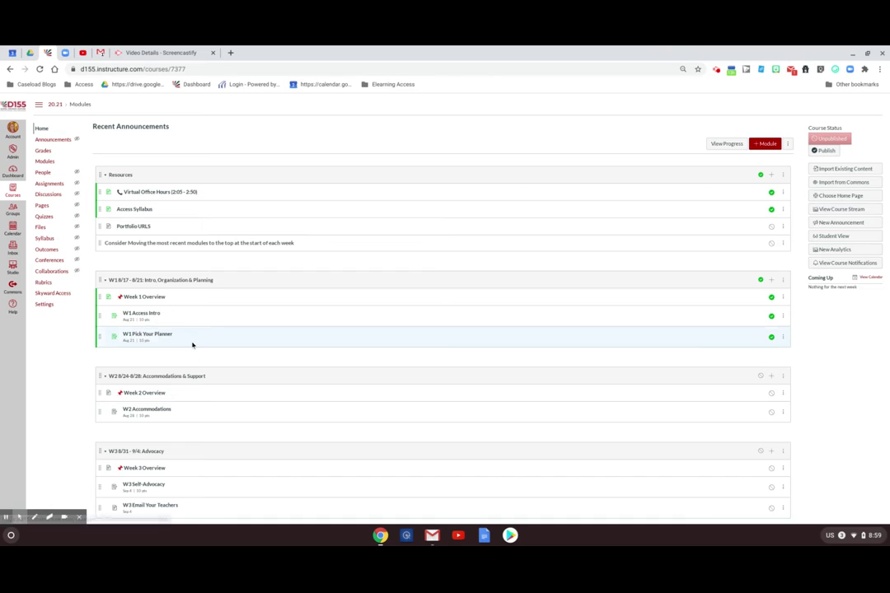
Open the course gradebook and examine the test student's Week 1 grade cells and the available sync, import and export actions
left_click(43, 152)
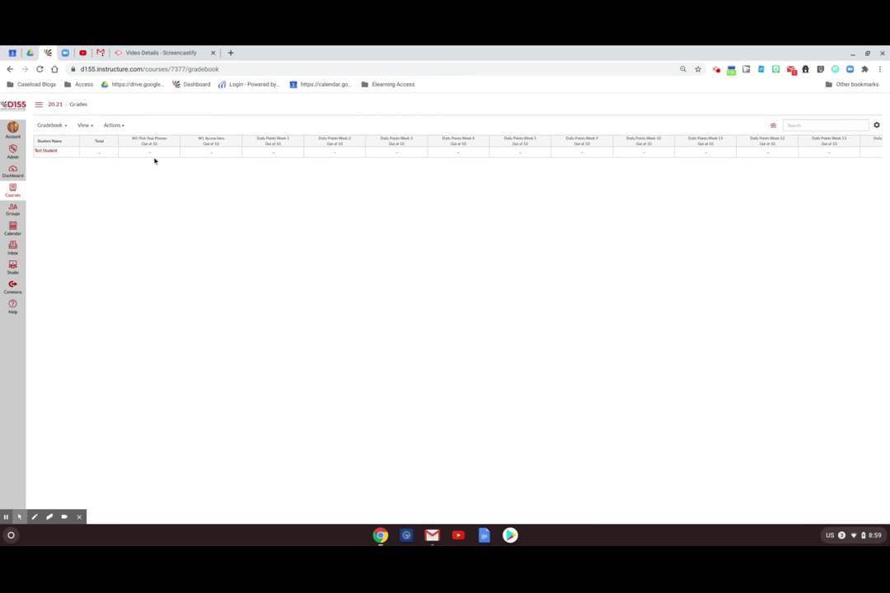
left_click(149, 154)
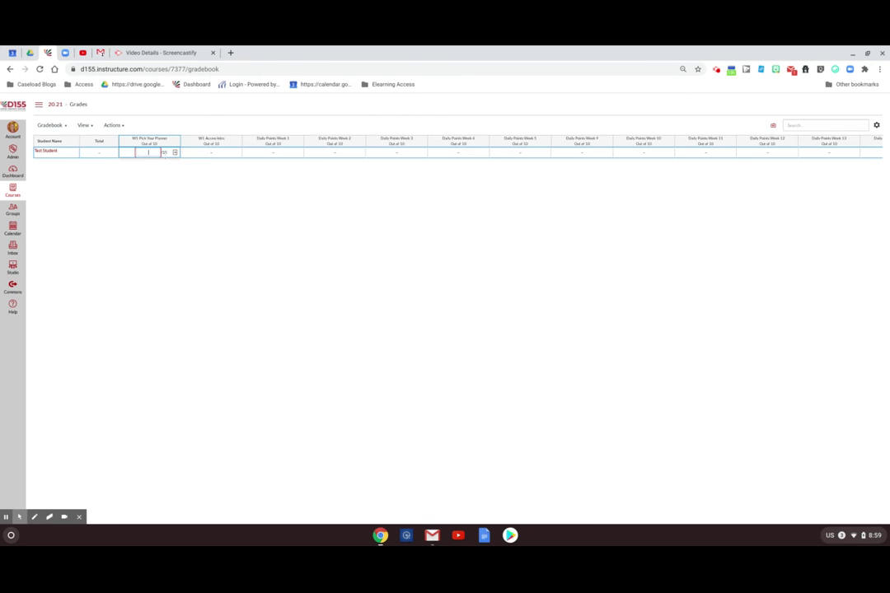
left_click(210, 154)
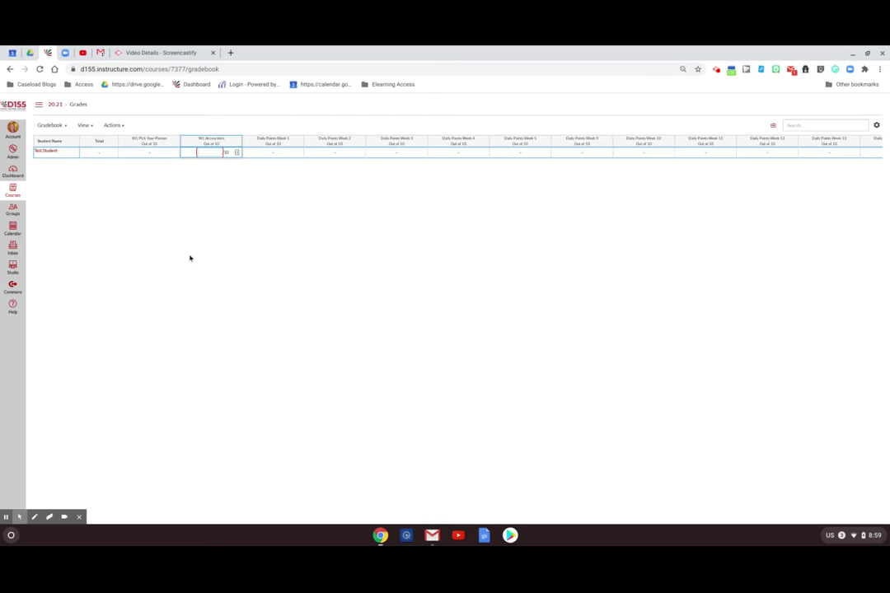
left_click(120, 126)
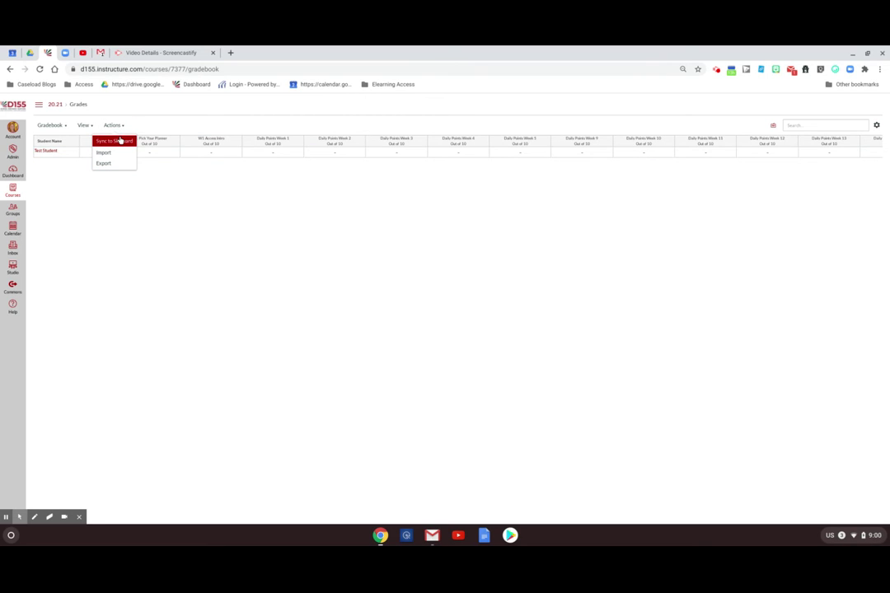
left_click(209, 194)
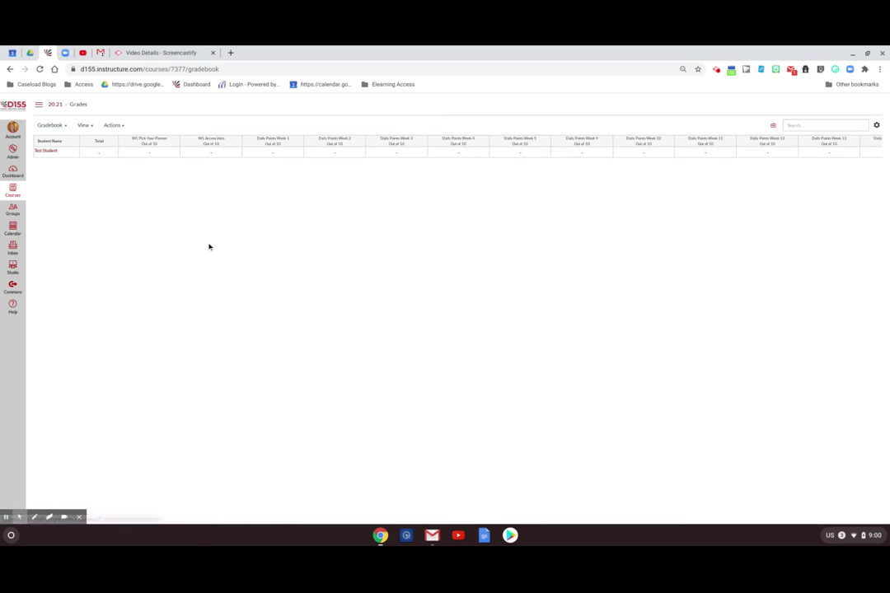
Return to the course modules and view the IEP at a Glance module at the end of the list
left_click(39, 104)
left_click(46, 161)
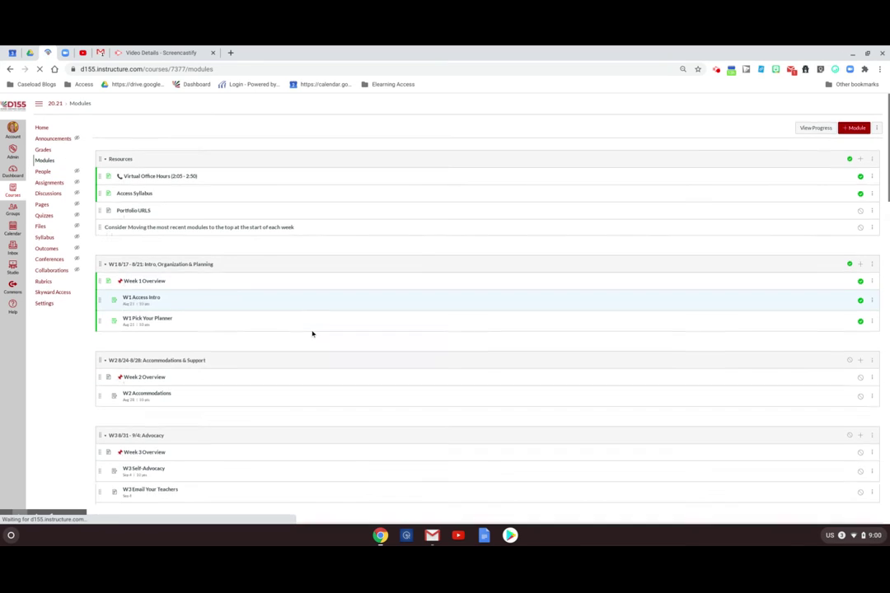
scroll(312, 334, "down", 10)
scroll(312, 334, "down", 8)
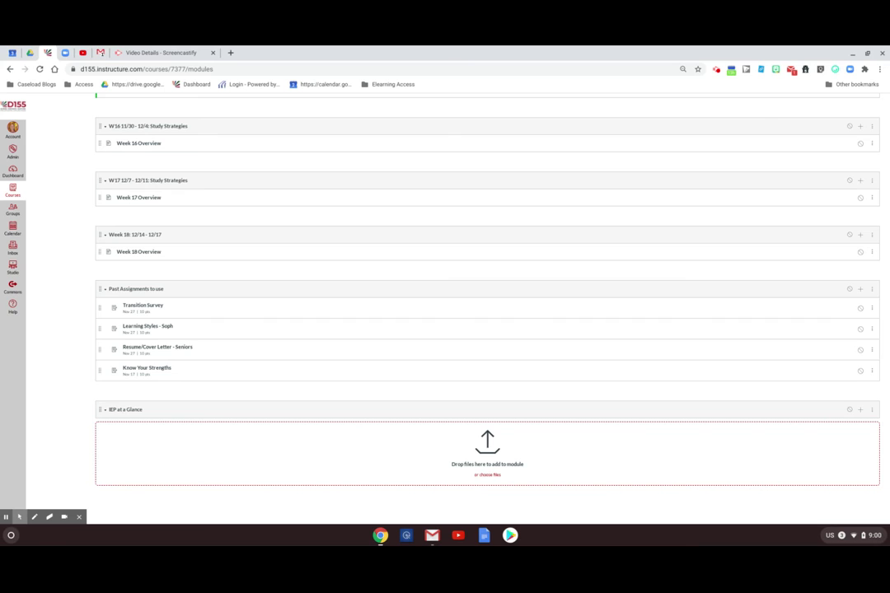
Open the Downloads folder in the Files app and locate the IEP Summary PDFs
left_click(10, 535)
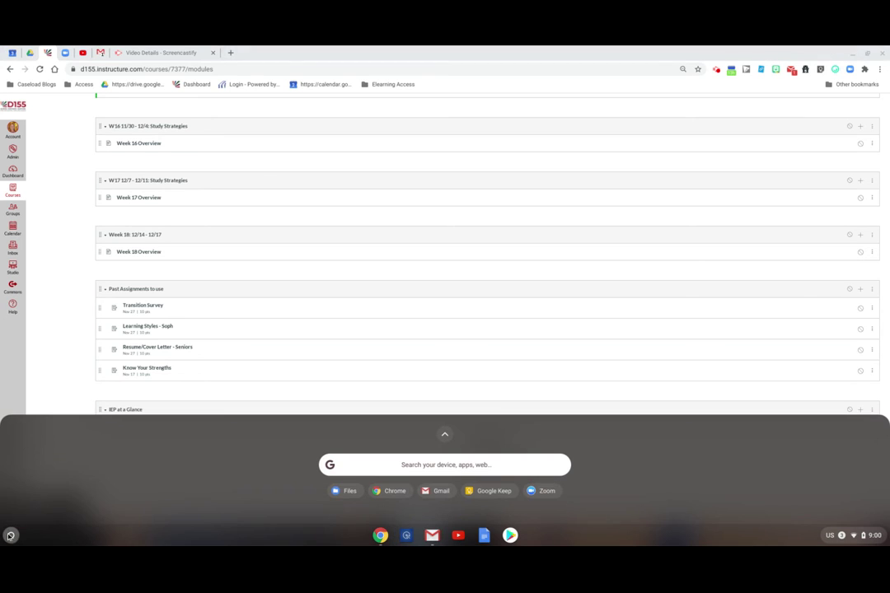
left_click(335, 492)
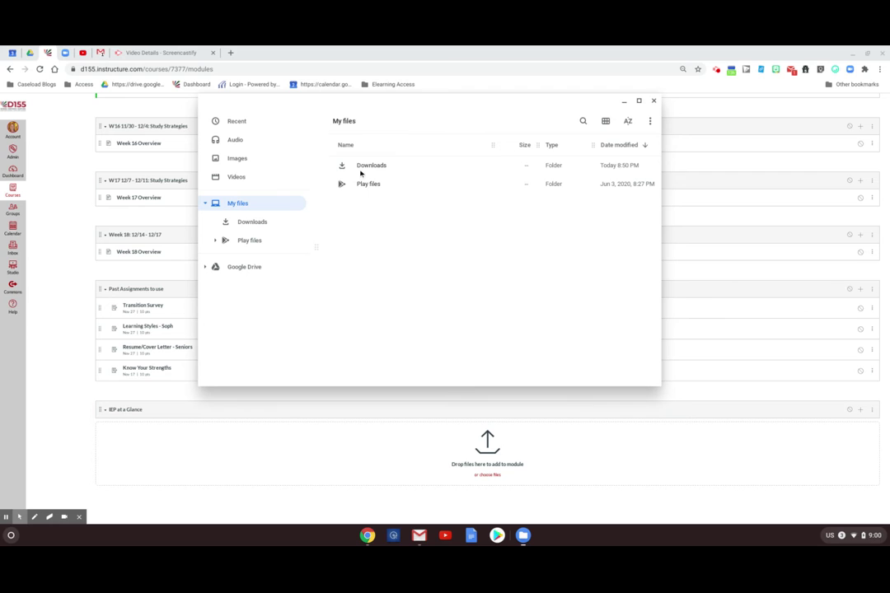
left_click(365, 171)
double_click(365, 172)
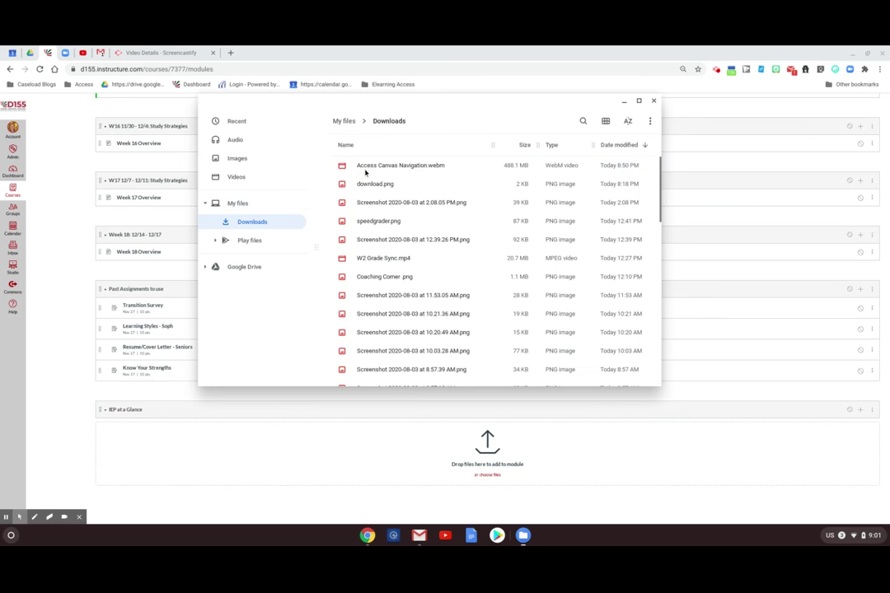
scroll(382, 263, "down", 5)
scroll(382, 268, "down", 6)
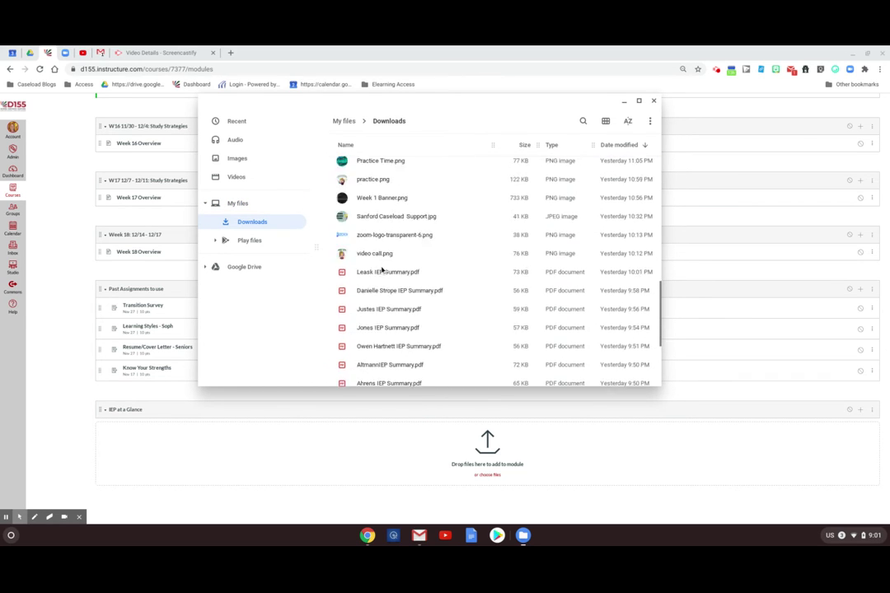
scroll(375, 208, "up", 2)
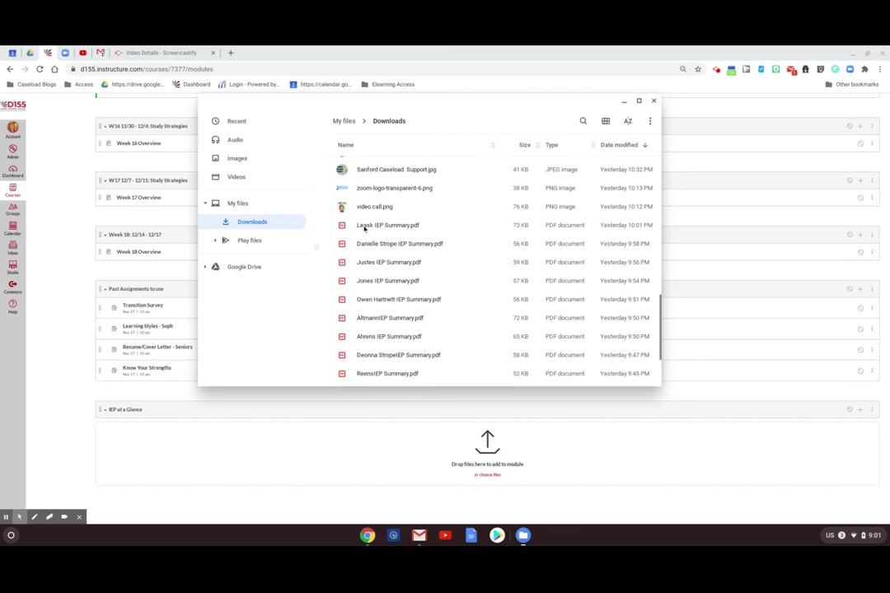
Try to add eight IEP Summary PDFs from Downloads to the IEP at a Glance module, and close the Files window
left_click(363, 226)
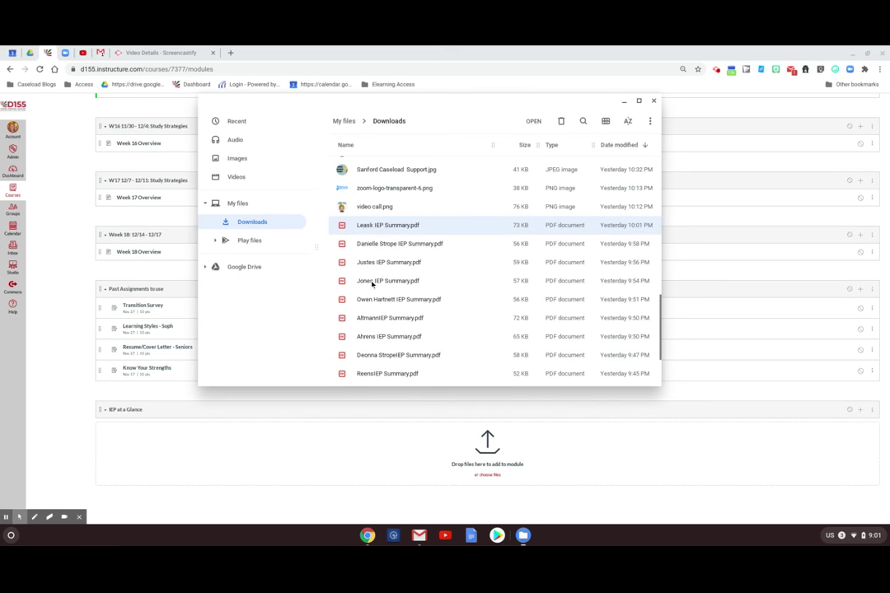
left_click(367, 358, "shift")
left_click_drag(404, 334, 443, 466)
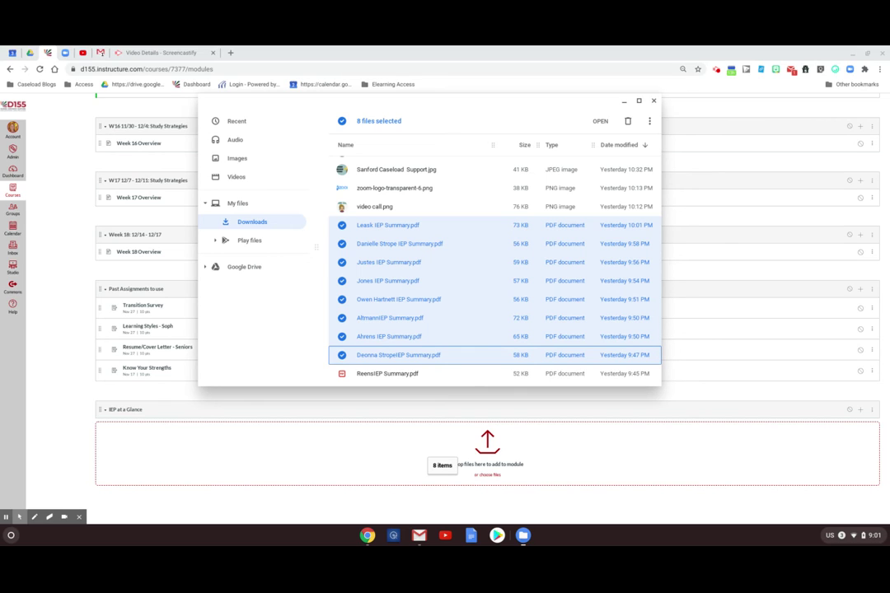
left_click_drag(442, 466, 342, 237)
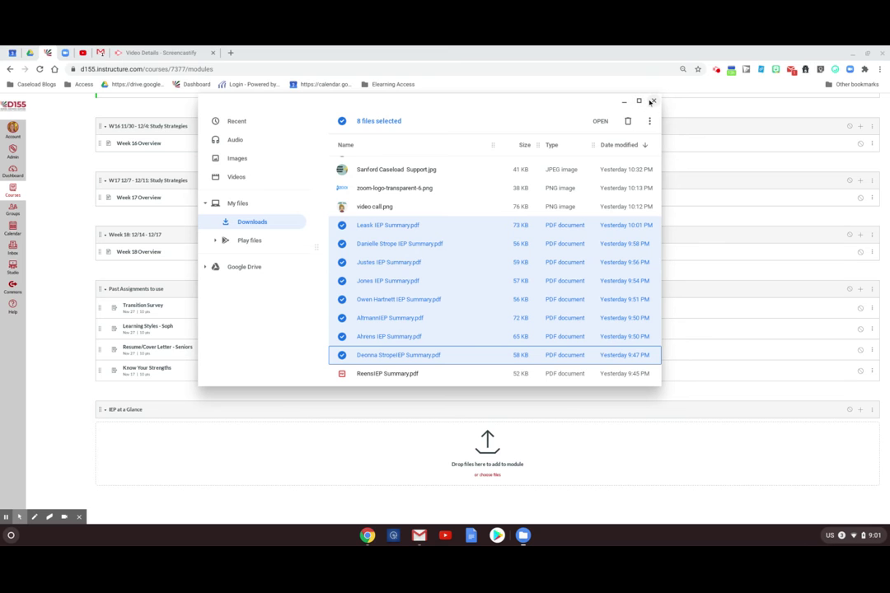
left_click(654, 100)
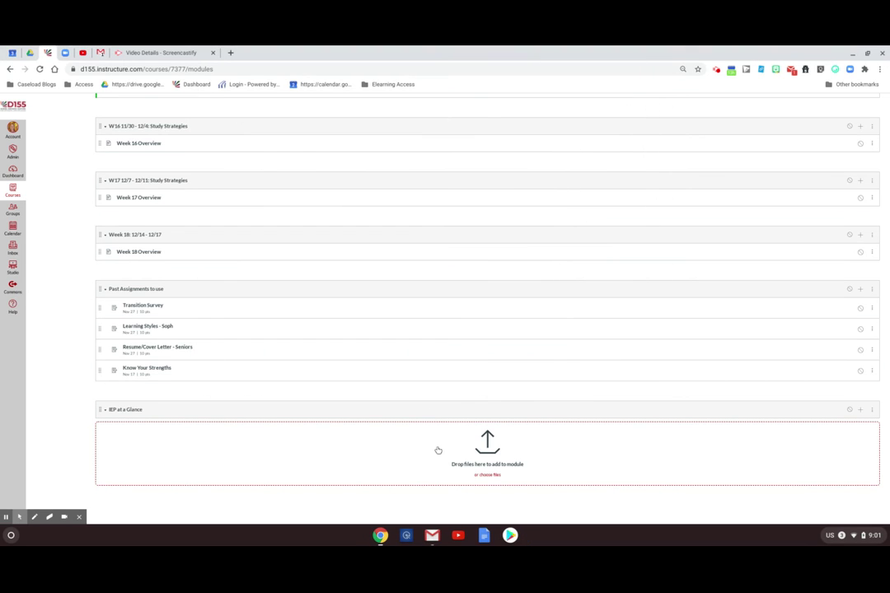
Open the unpublished 001D Access Senior course, review its People roster and return to the course home
scroll(438, 449, "up", 5)
scroll(437, 449, "up", 20)
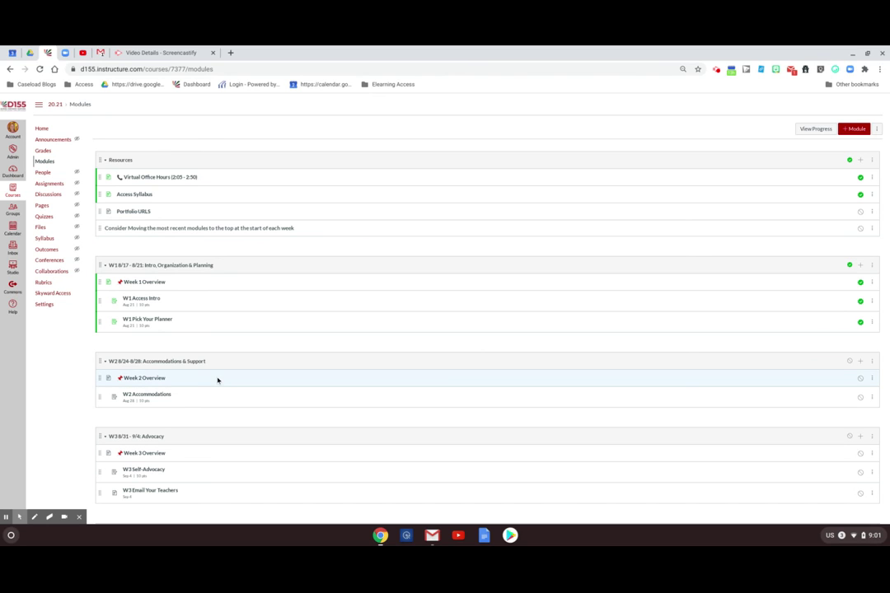
left_click_drag(43, 303, 46, 275)
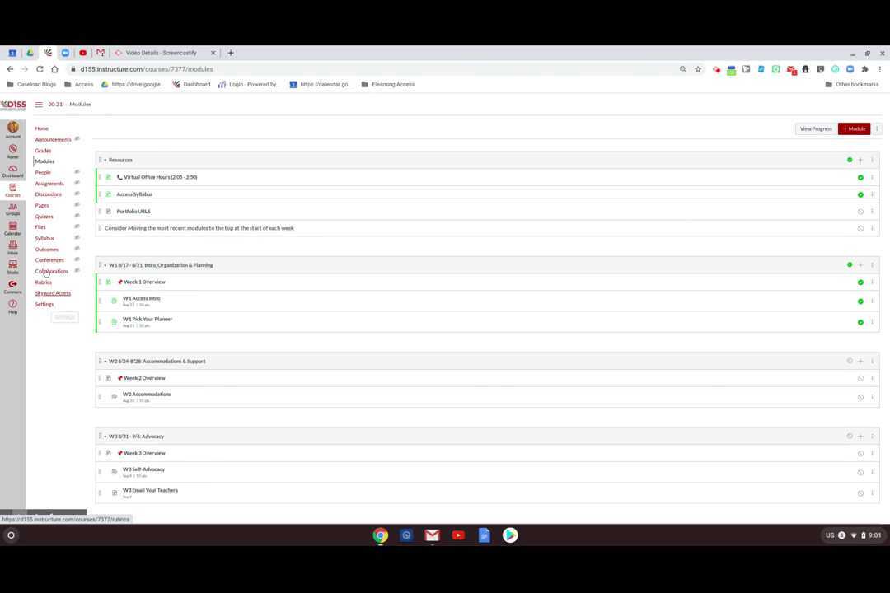
left_click(12, 189)
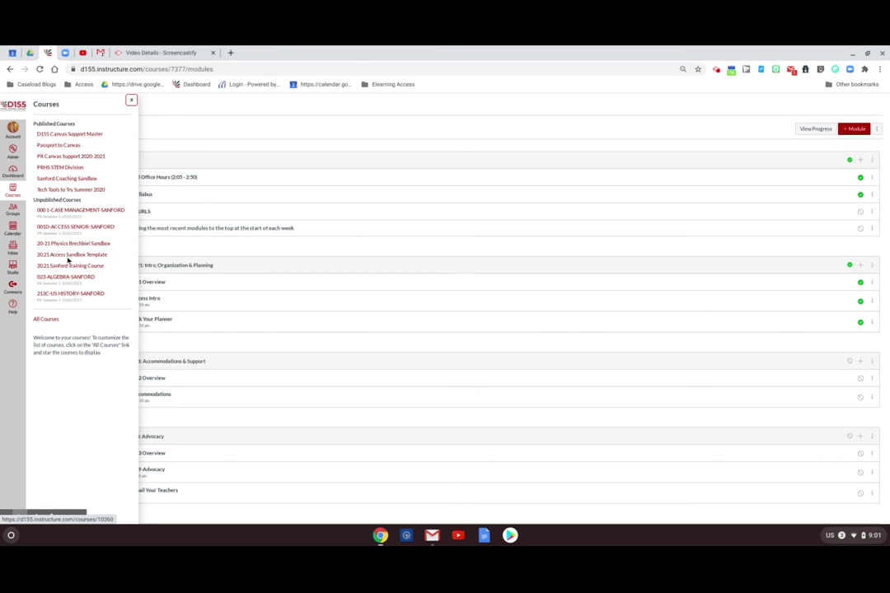
left_click(66, 229)
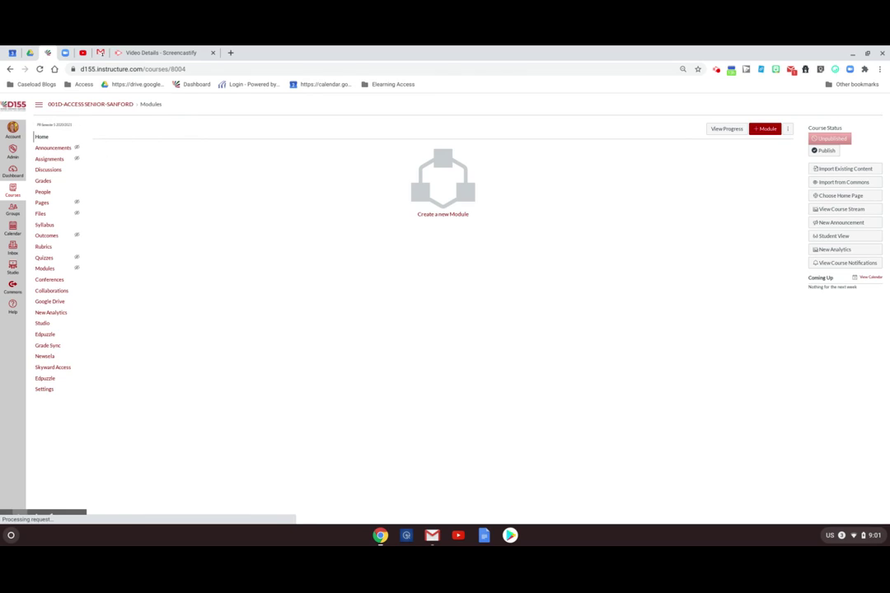
left_click(45, 192)
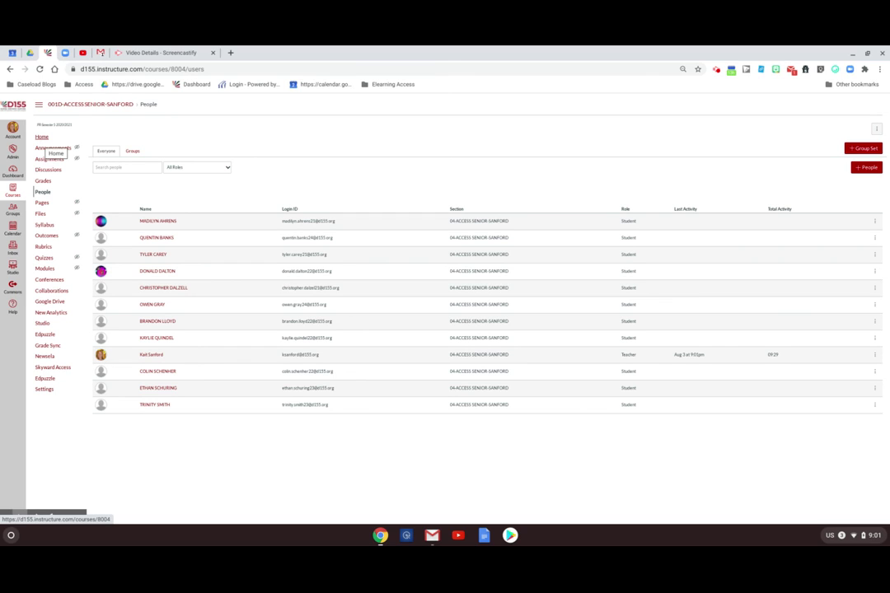
left_click(47, 137)
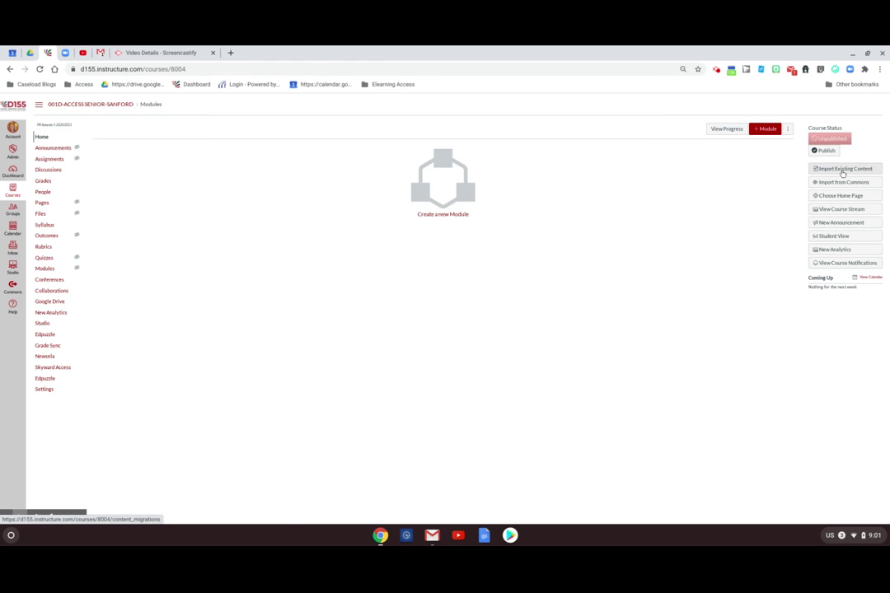
Set up an existing-content import that copies the Canvas course 20.21 Access Sandbox Template, with the option to select specific content
left_click(843, 170)
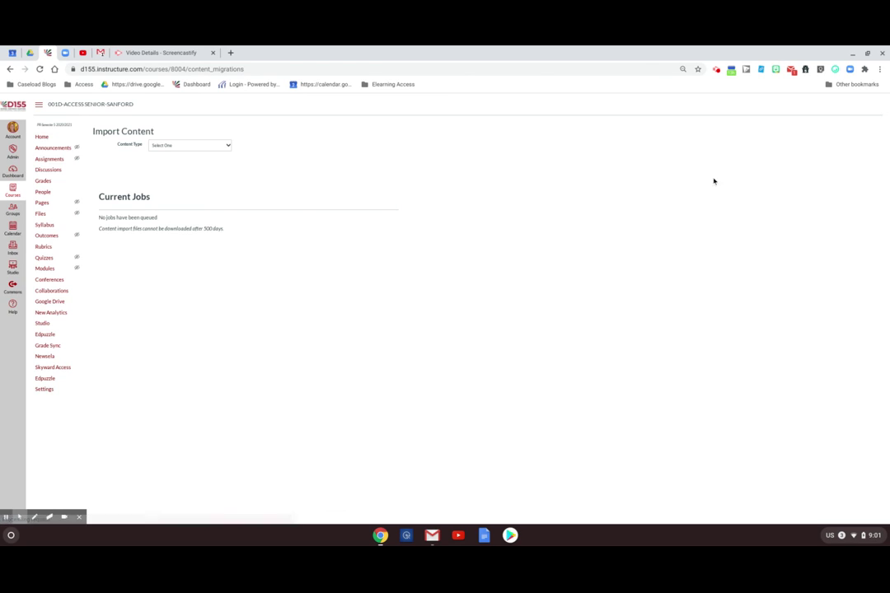
left_click(226, 147)
left_click(219, 174)
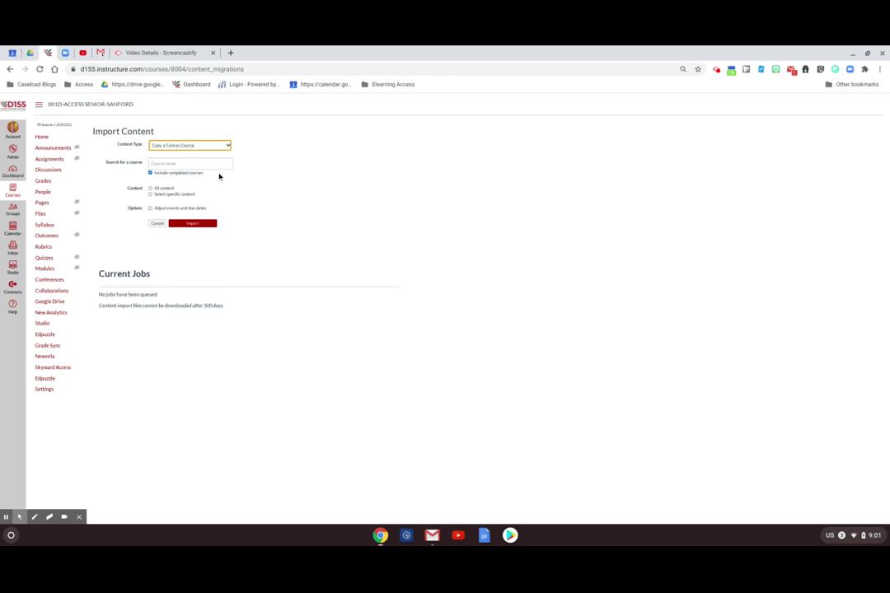
left_click(220, 164)
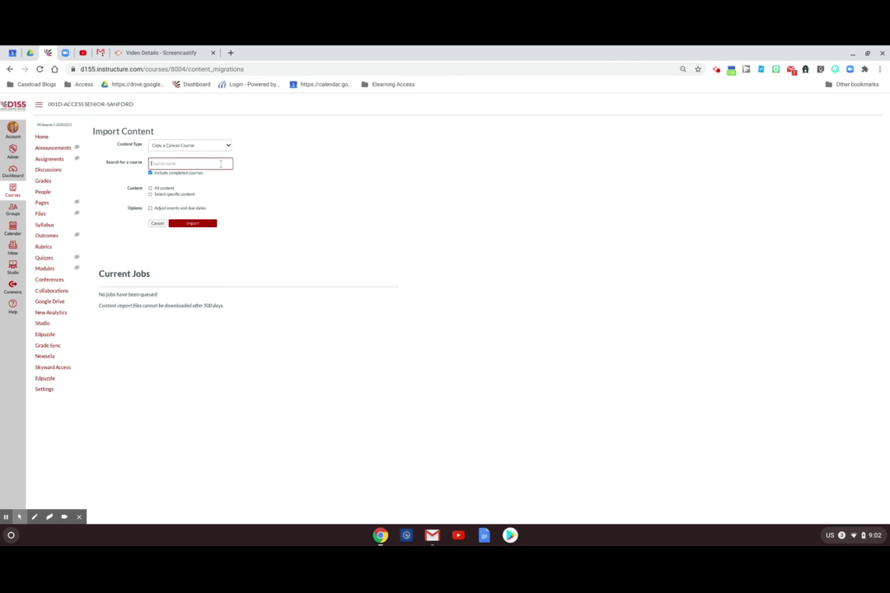
type("20-21 Acc")
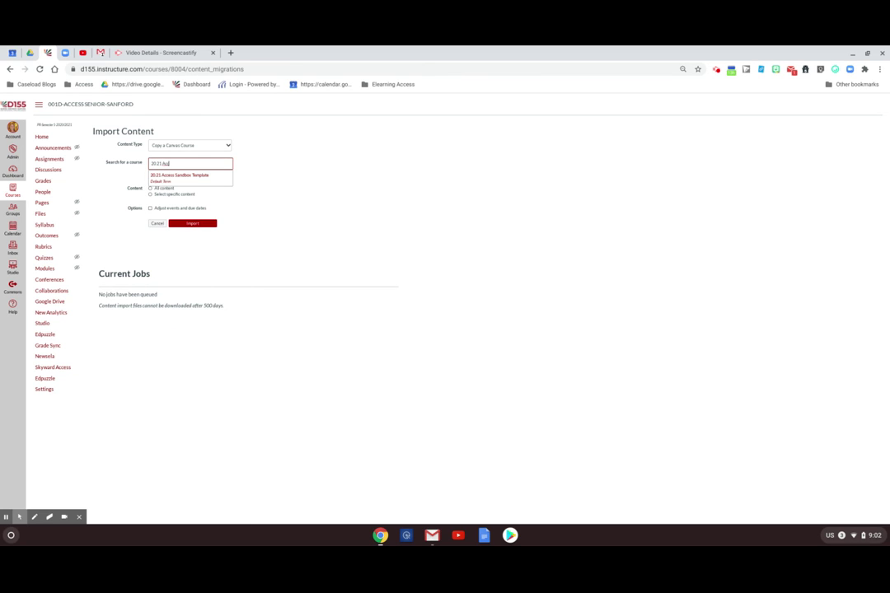
left_click(225, 176)
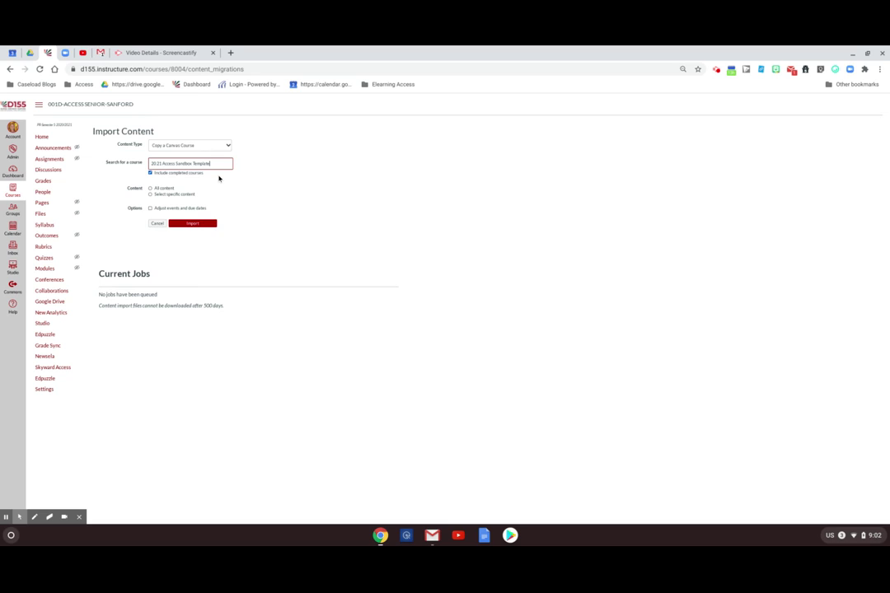
left_click(160, 189)
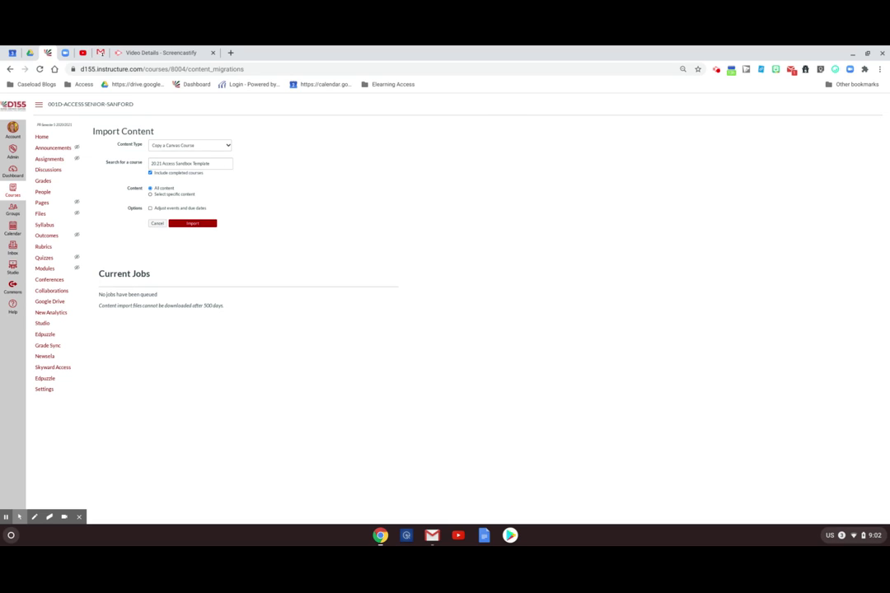
left_click(150, 194)
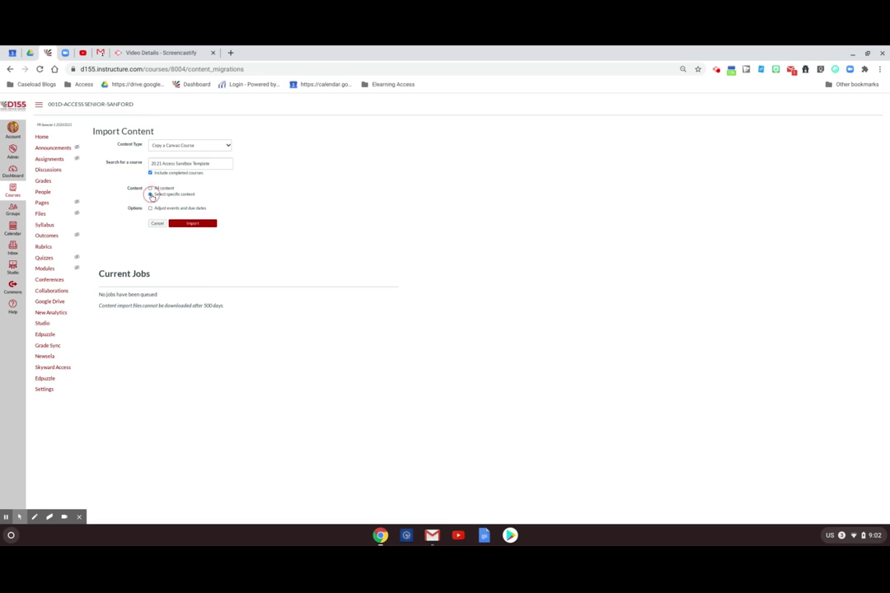